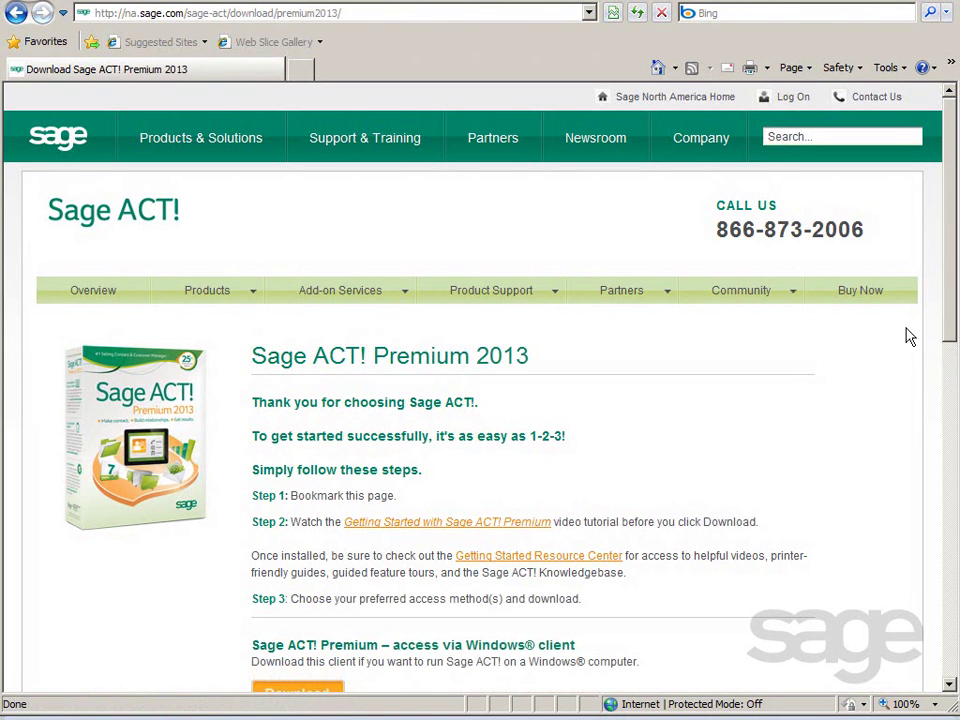
Download the 398 MB Windows client of Sage ACT! Premium 2013 from the Sage website.
scroll(953, 338, down, 3)
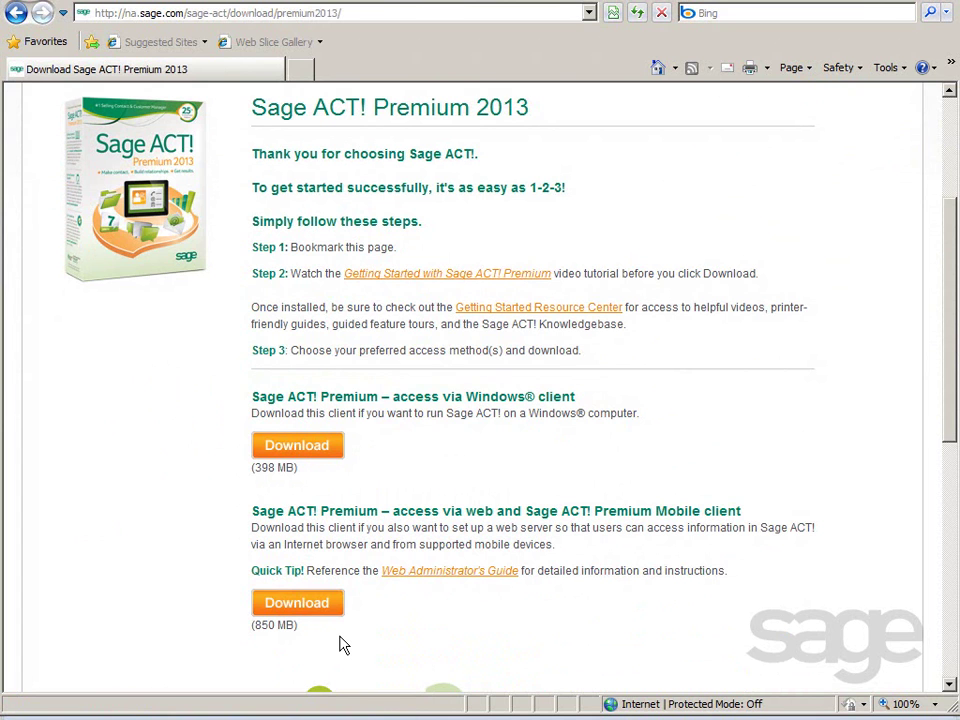
click(316, 451)
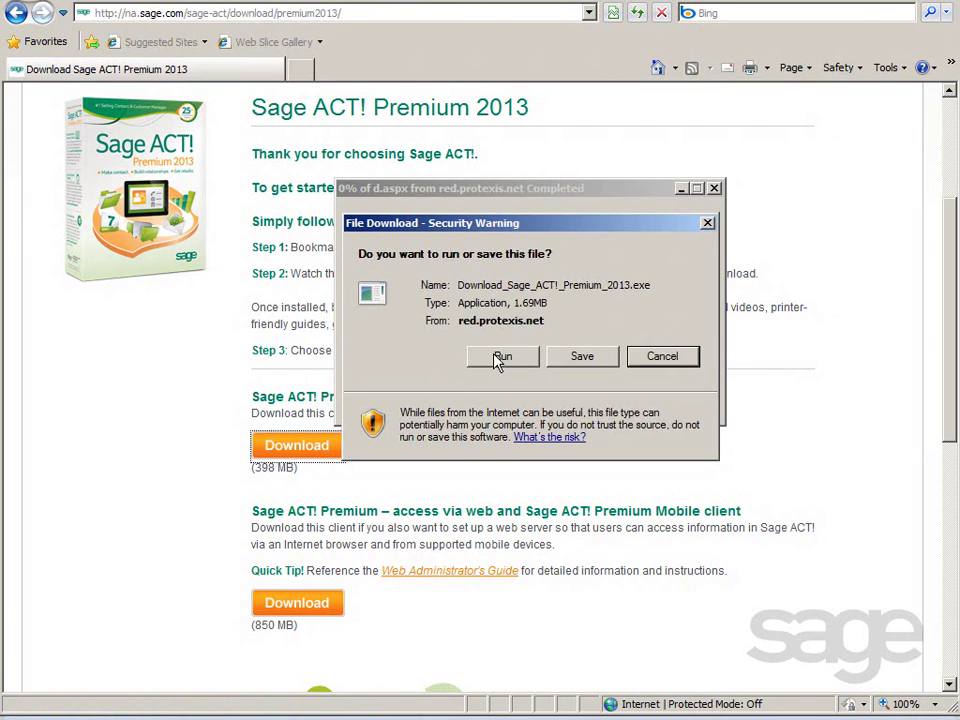
Run and allow Download_Sage_ACT!_Premium_2013.exe, then check the destination is C:\Users\Administrator\Downloads.
click(501, 357)
click(586, 257)
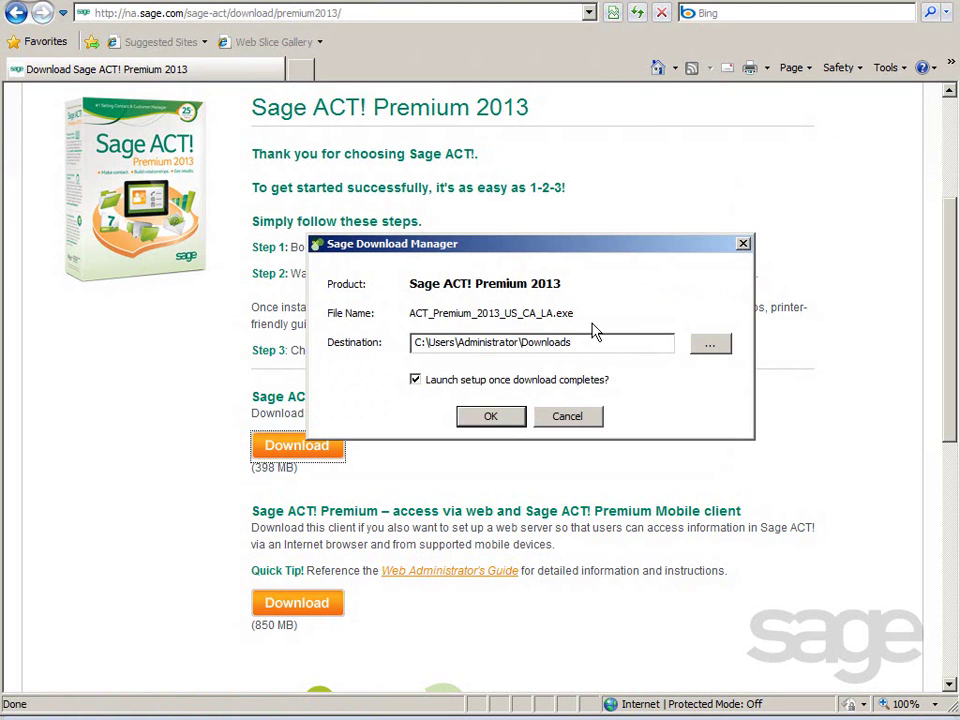
click(590, 345)
Confirm Sage Download Manager settings so the files download and the setup launcher appears.
click(494, 417)
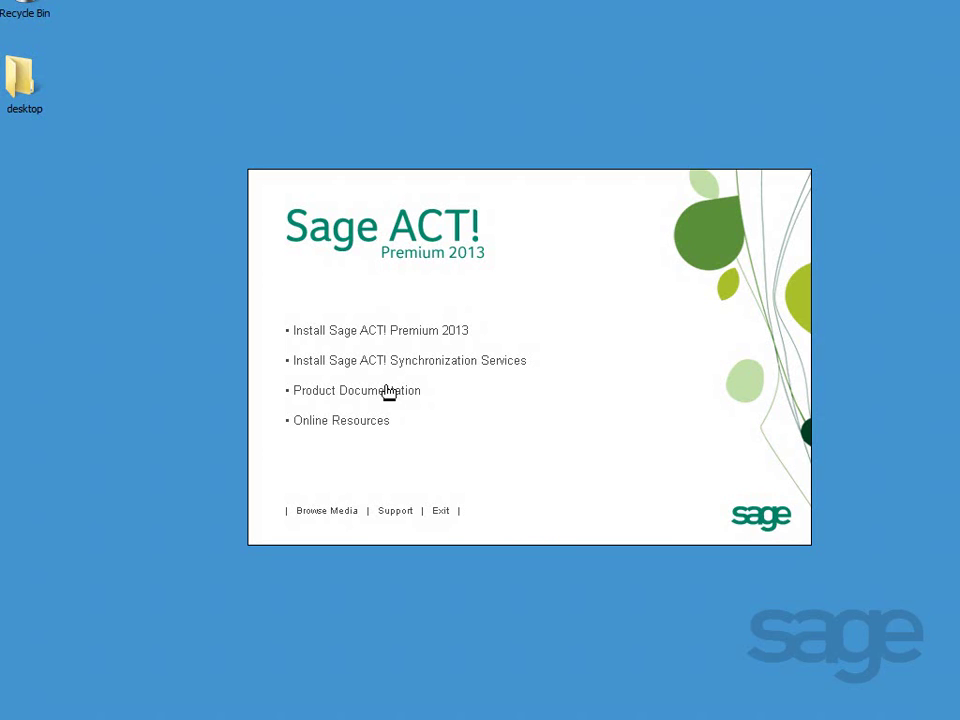
Install Sage ACT! Premium 2013, accepting the license and the default install type.
click(368, 332)
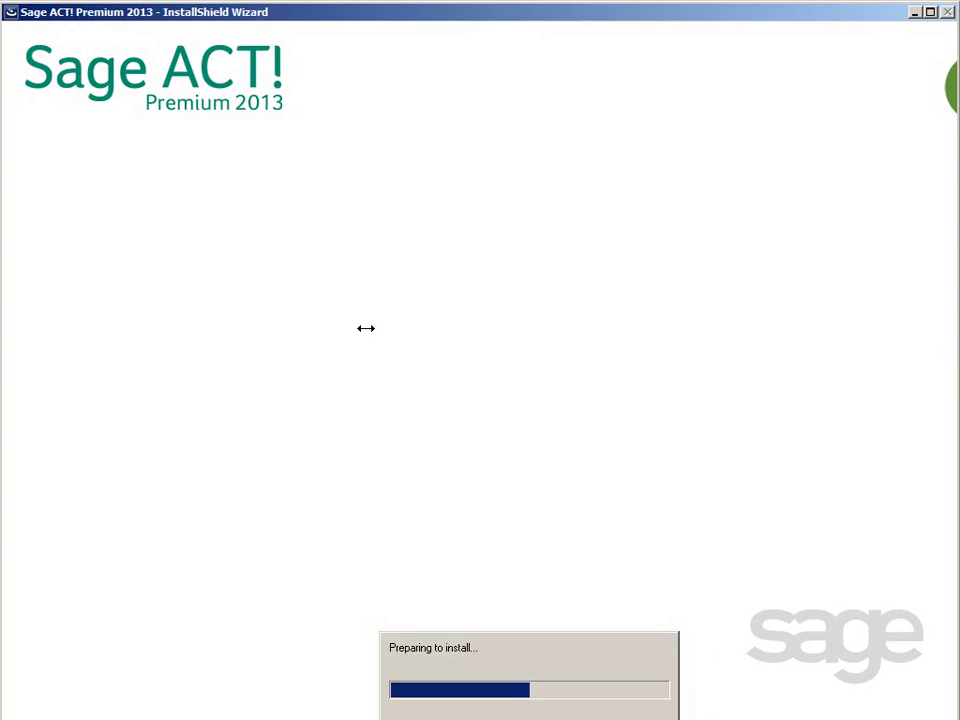
click(630, 513)
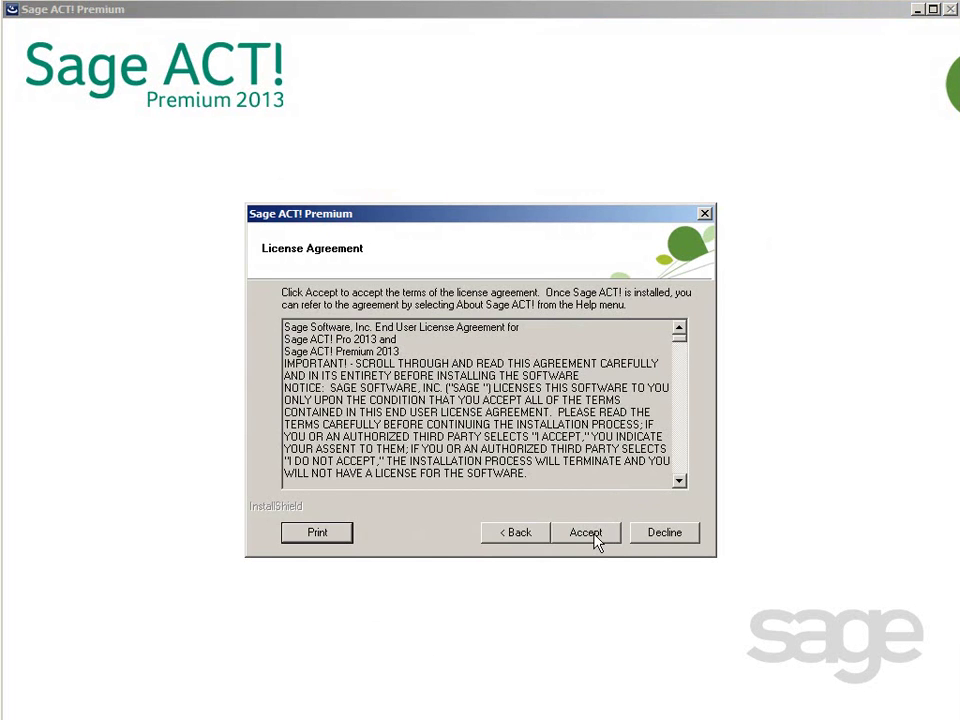
click(596, 538)
click(596, 537)
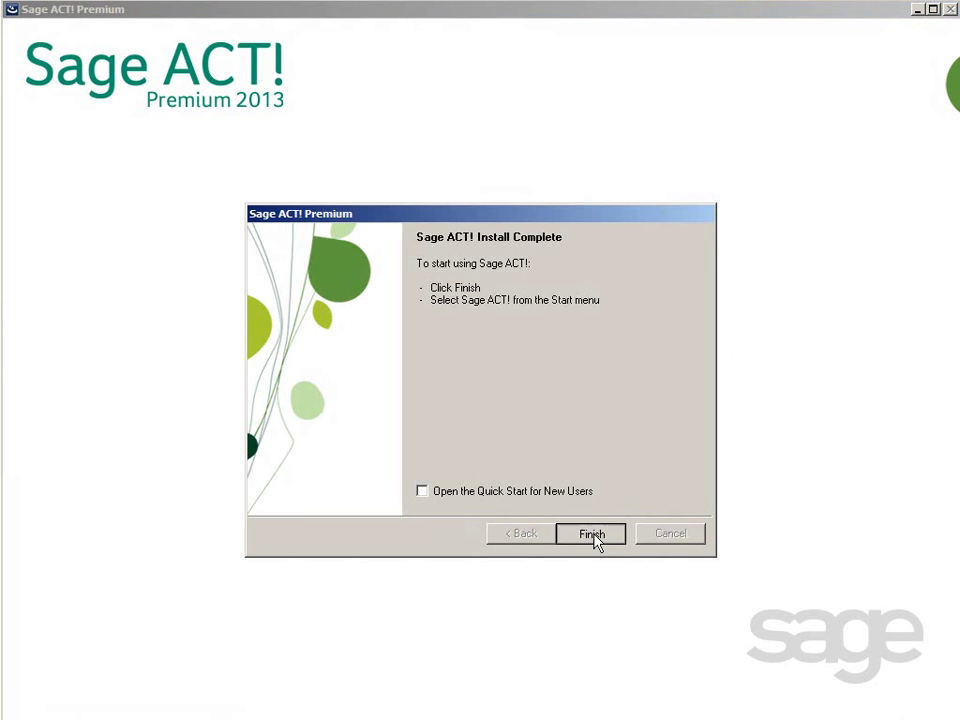
click(593, 536)
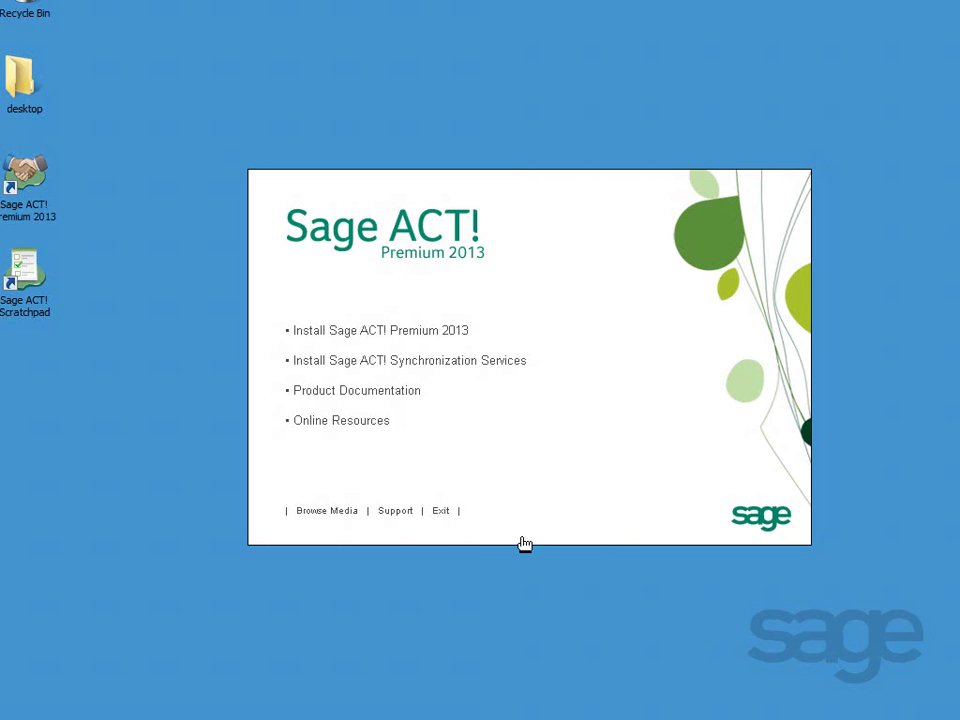
Exit the setup launcher and launch Sage ACT! Premium 2013 from its desktop icon.
click(443, 513)
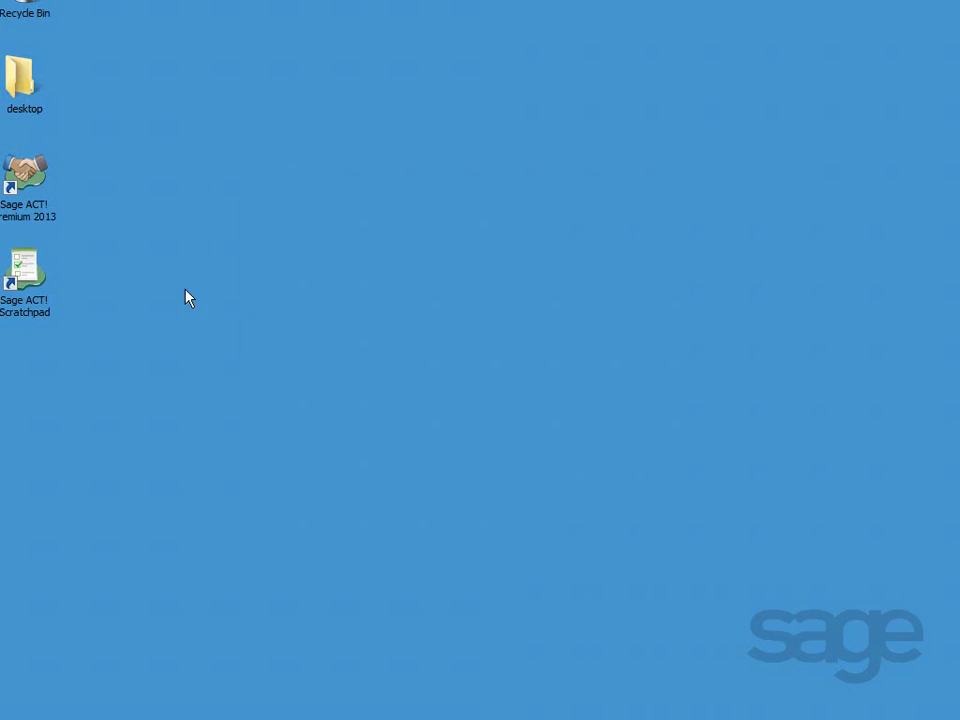
double_click(12, 190)
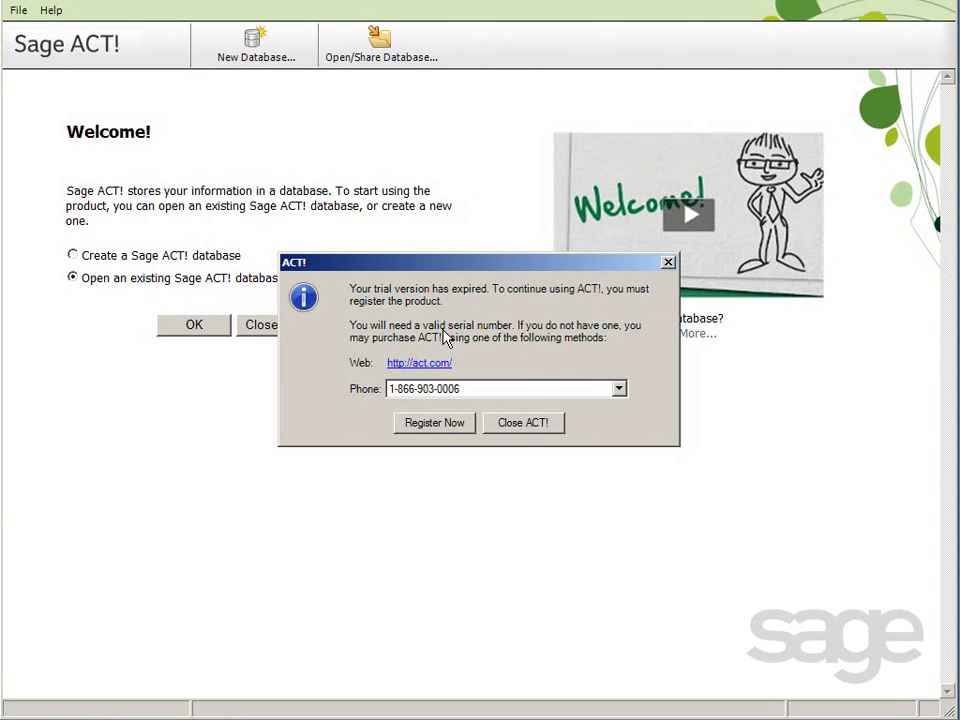
Choose Register Now as a purchased copy ready to register, advancing to the serial number step.
click(442, 425)
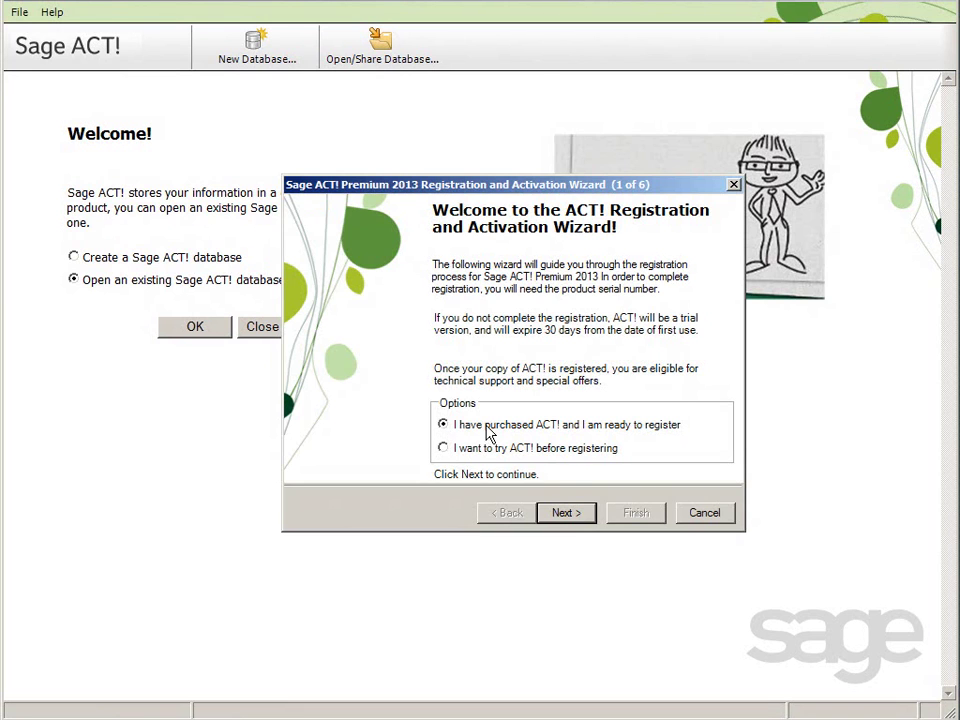
click(566, 515)
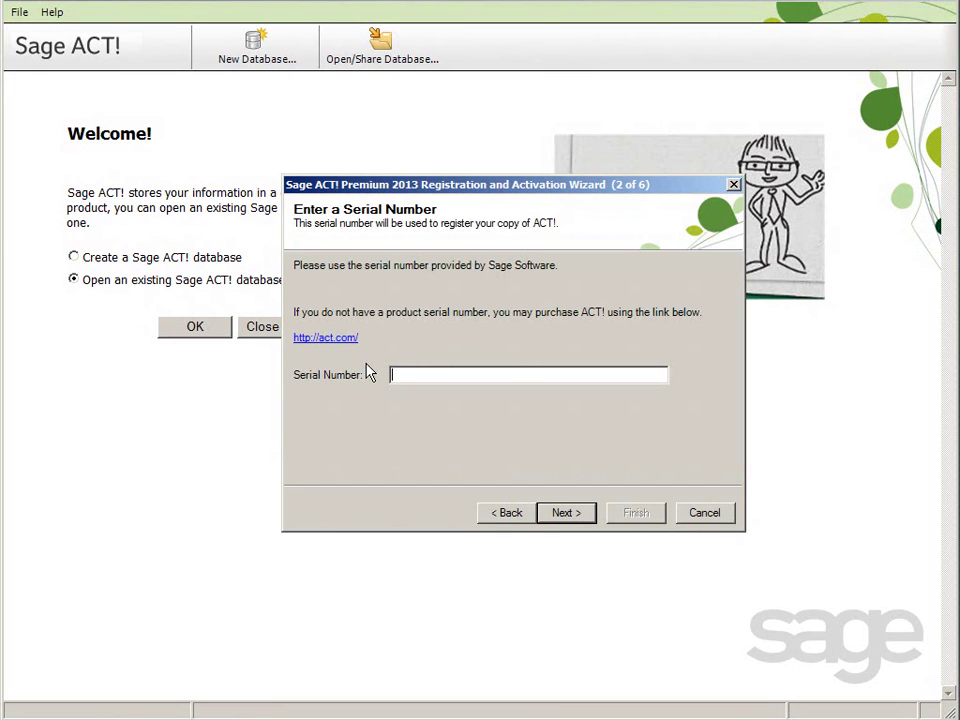
Paste the product serial number into the Serial Number field and continue.
right_click(420, 378)
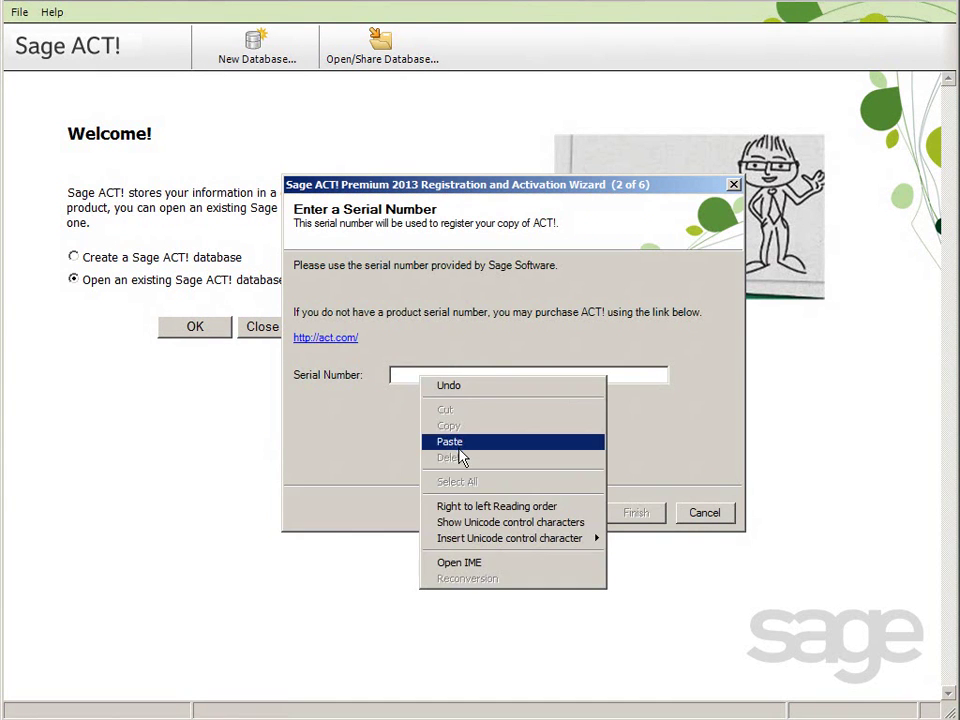
click(457, 443)
click(564, 513)
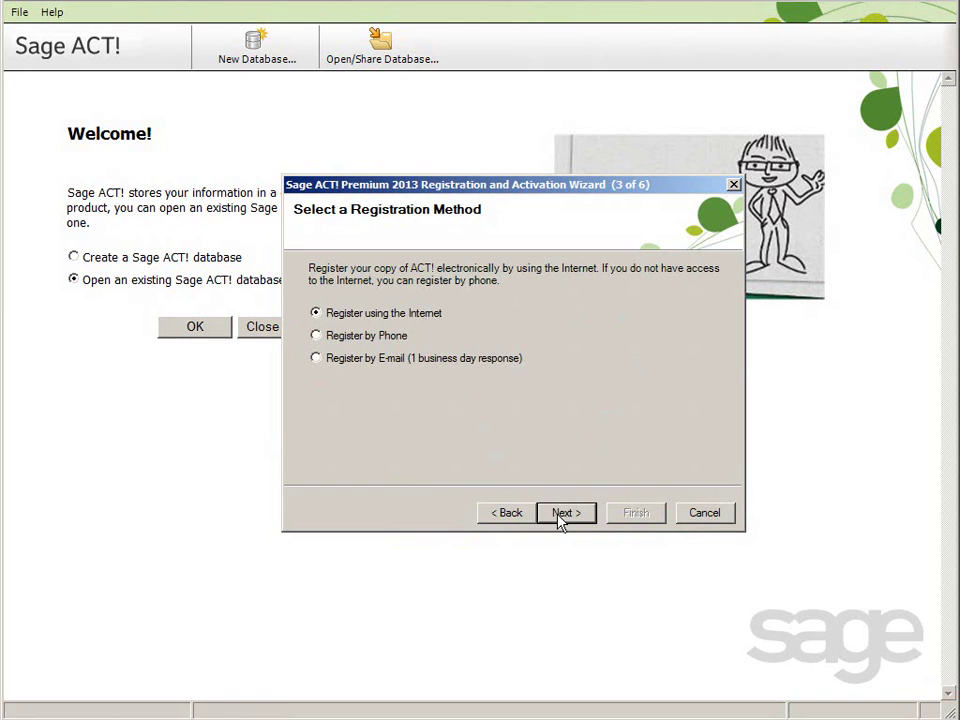
Register over the Internet with address details, country USA, and activate the product.
click(557, 513)
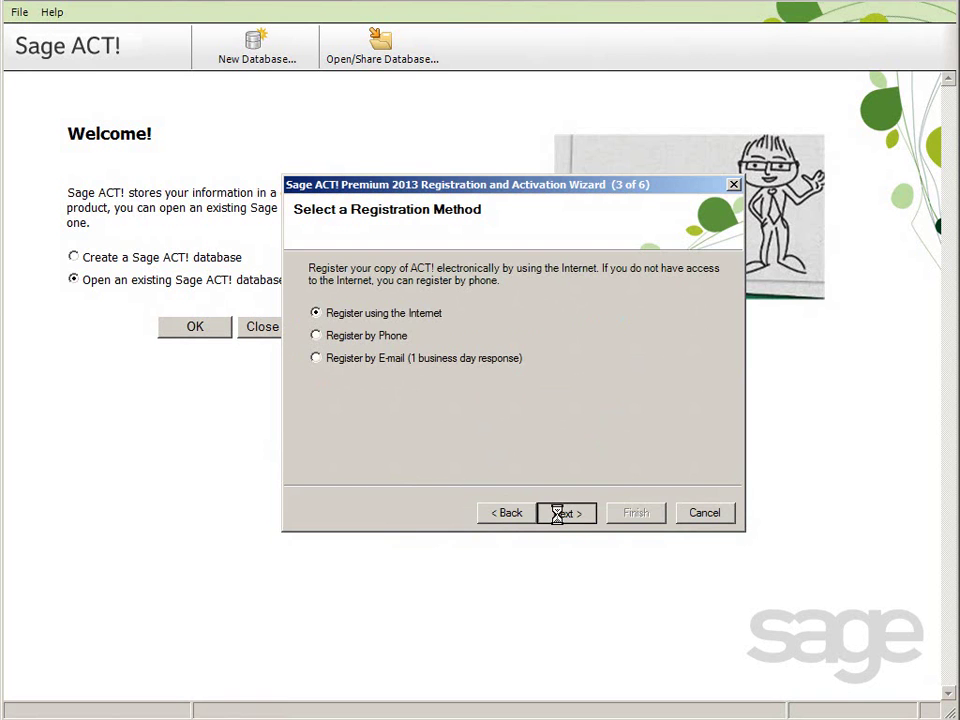
click(637, 319)
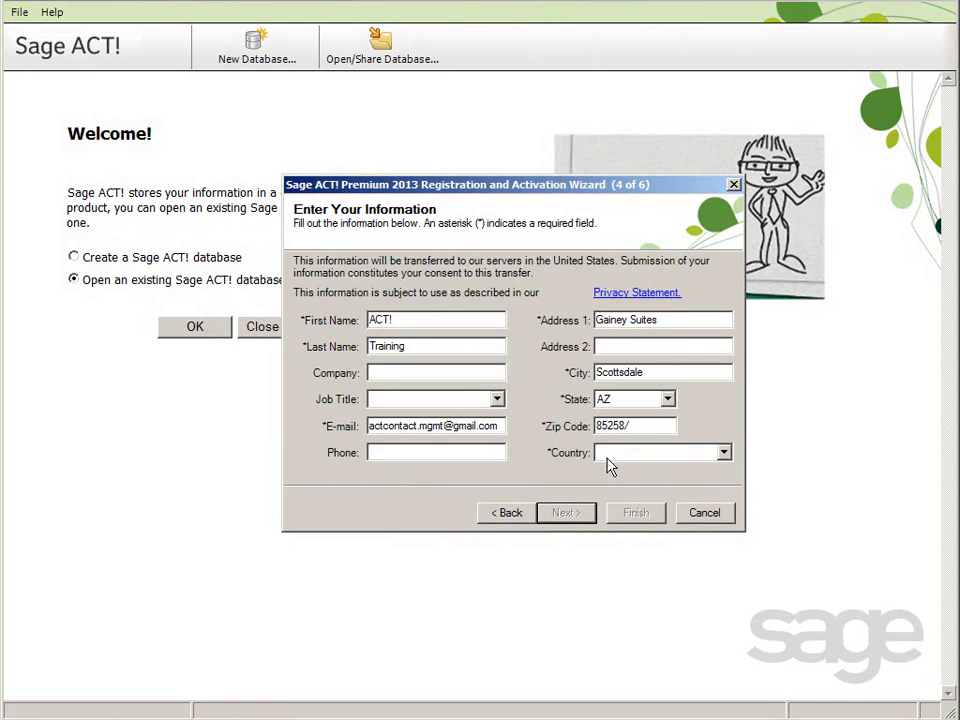
click(610, 455)
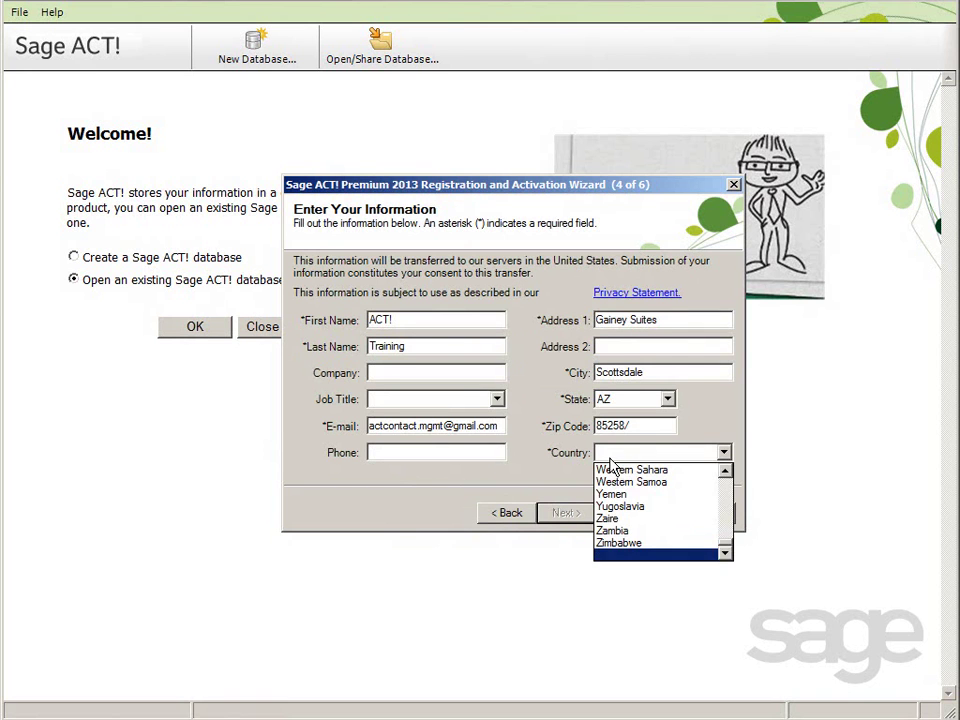
scroll(640, 505, up, 3)
click(640, 470)
click(568, 514)
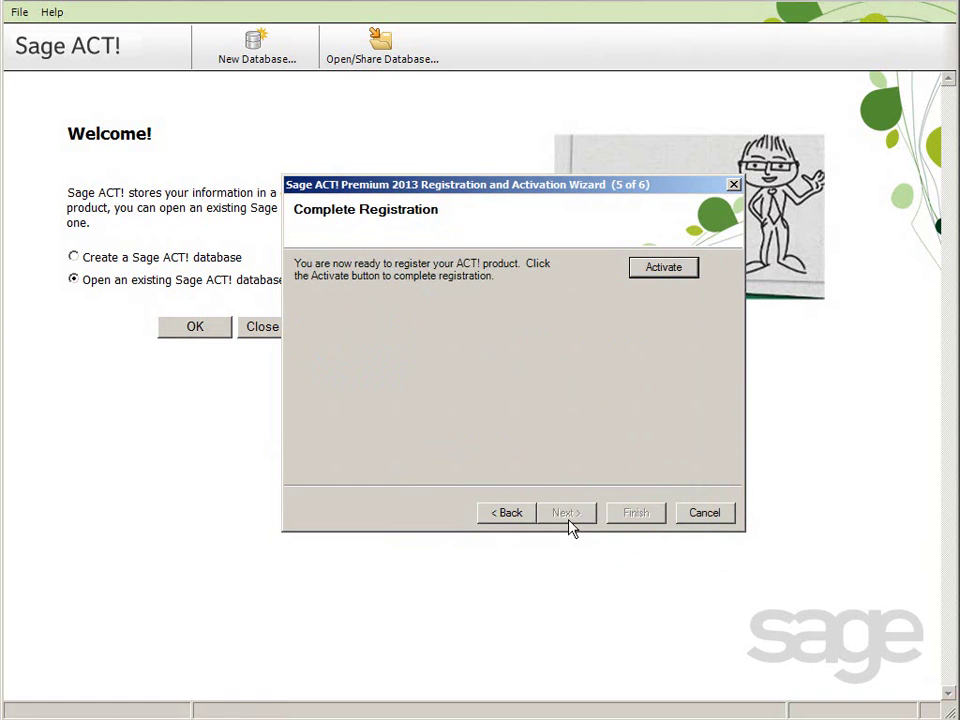
click(664, 272)
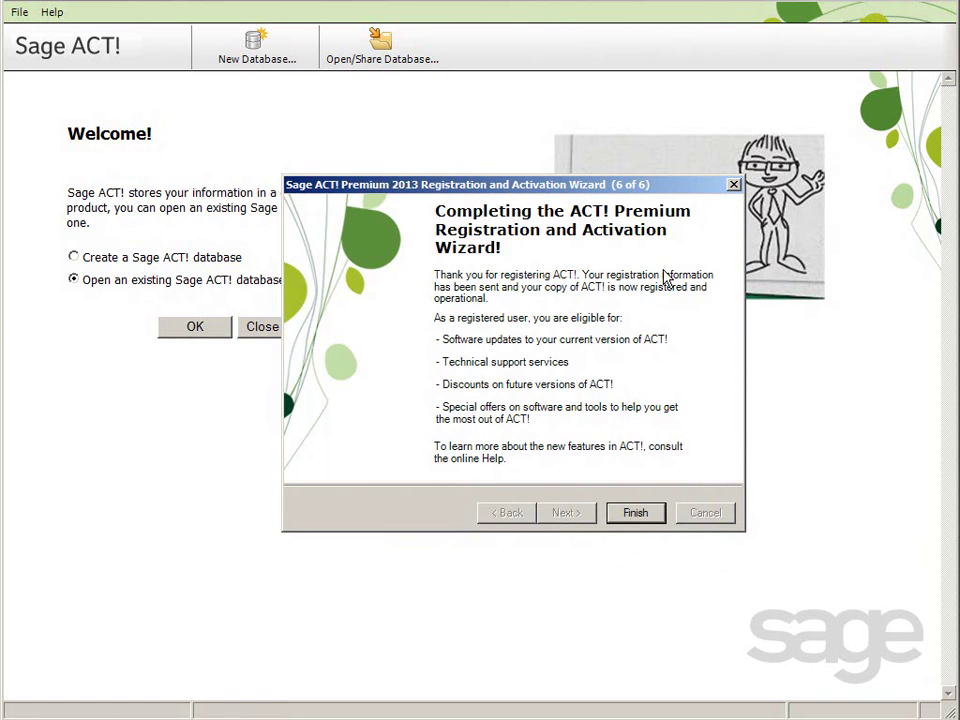
Finish the Registration and Activation Wizard to return to the Welcome page.
click(619, 515)
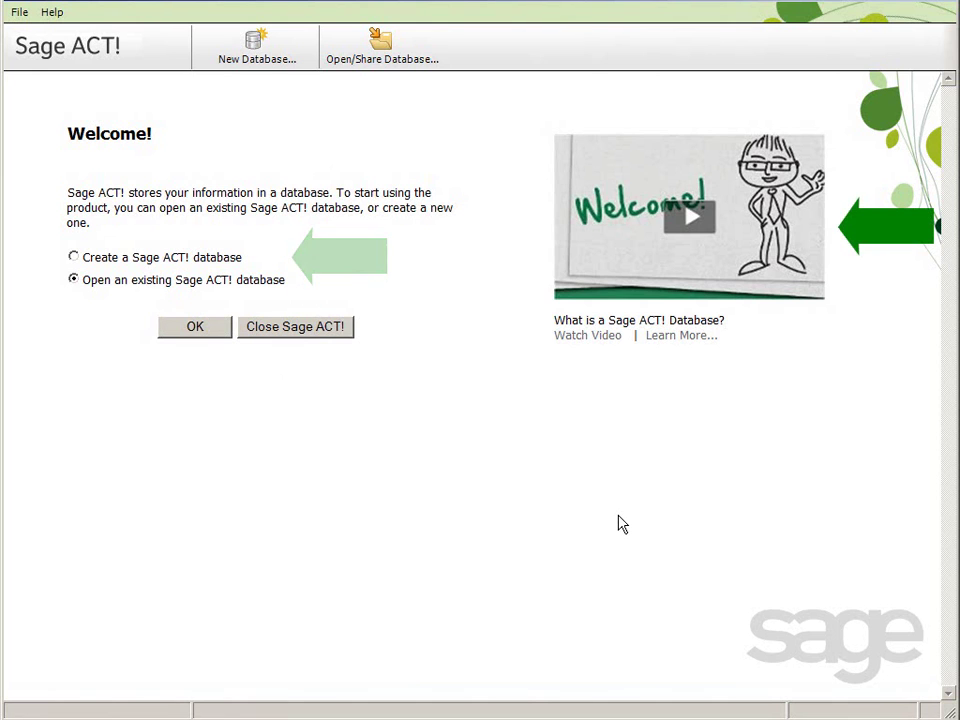
Open the existing act2013demo database and log on to reach its Getting Started page.
click(194, 331)
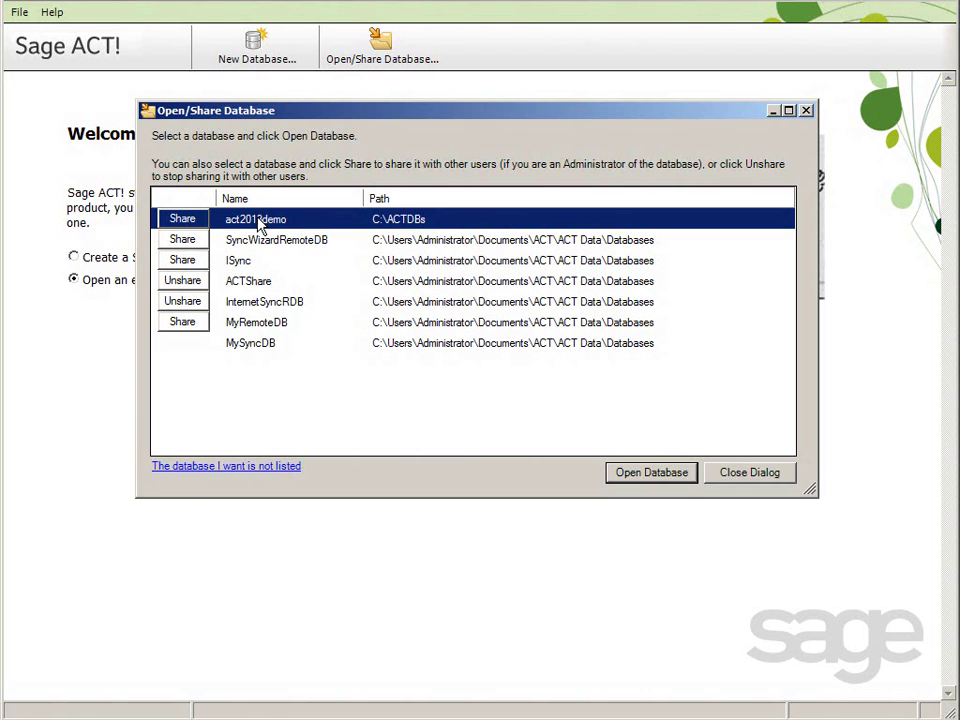
click(634, 476)
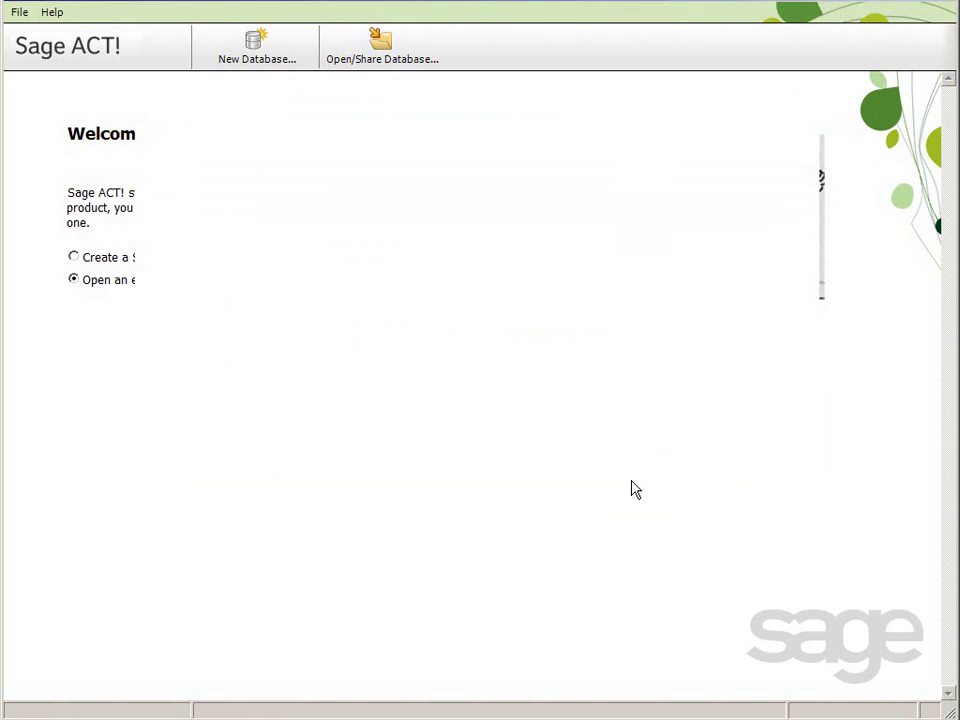
click(569, 416)
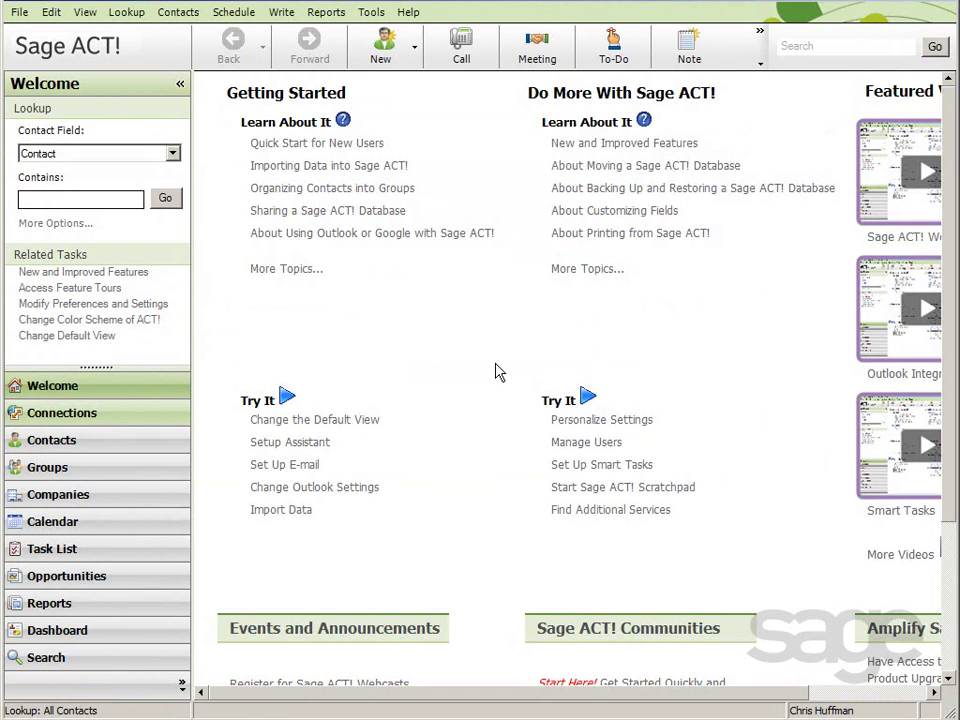
click(409, 12)
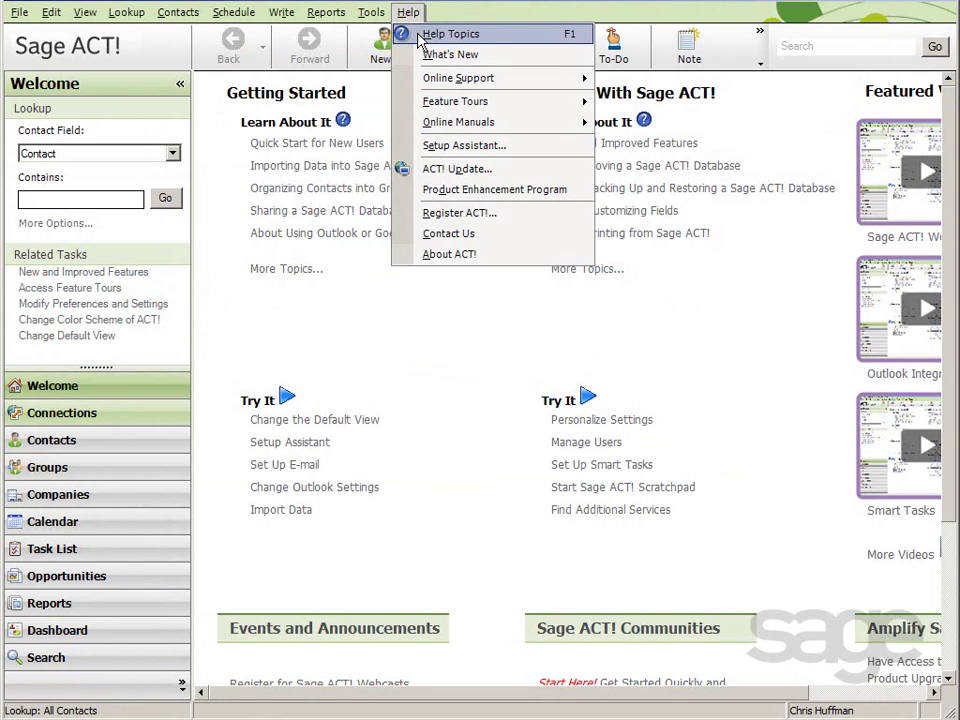
click(420, 36)
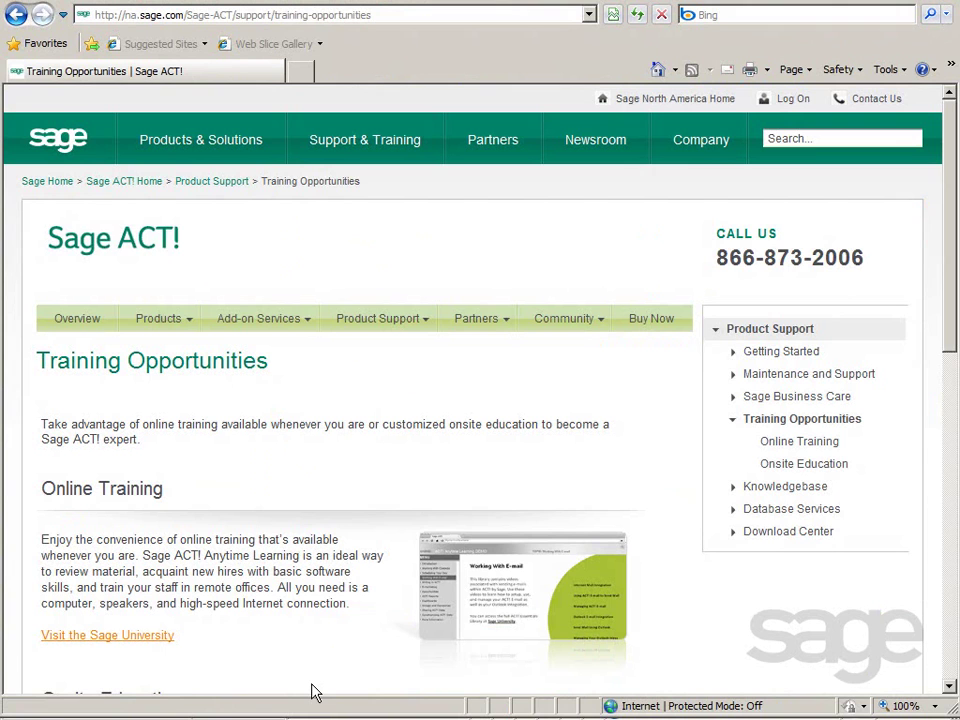
mouse_move(262, 718)
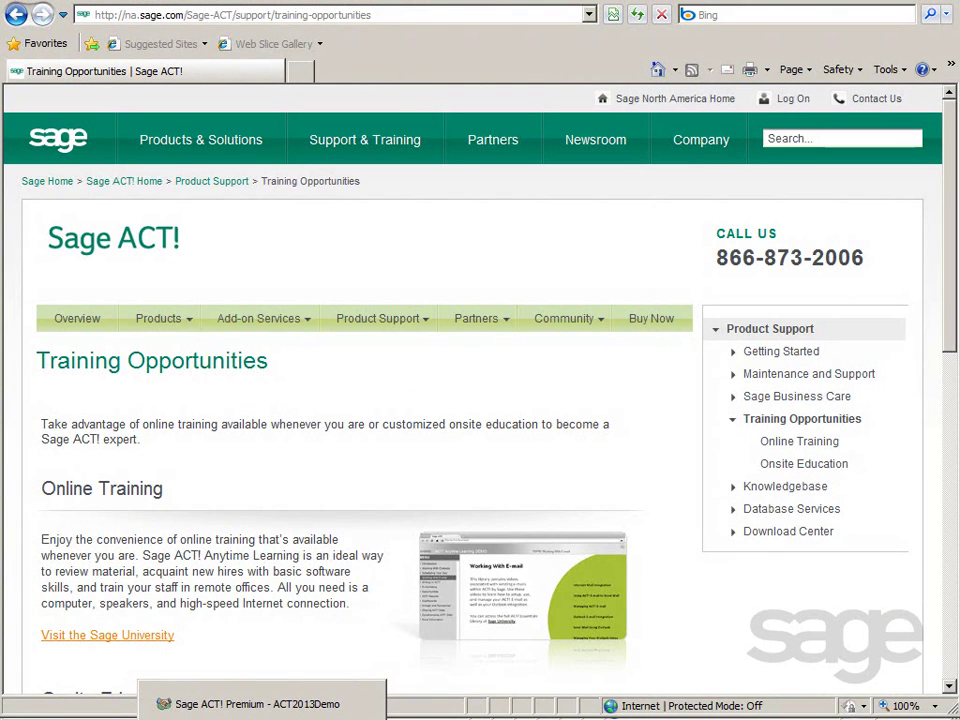
click(260, 704)
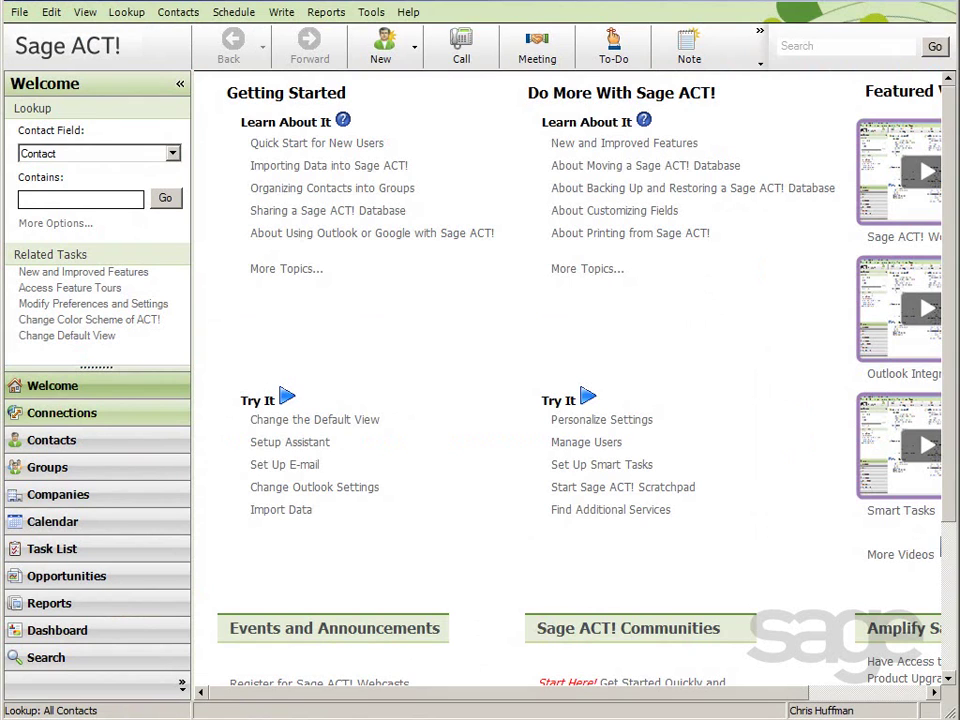